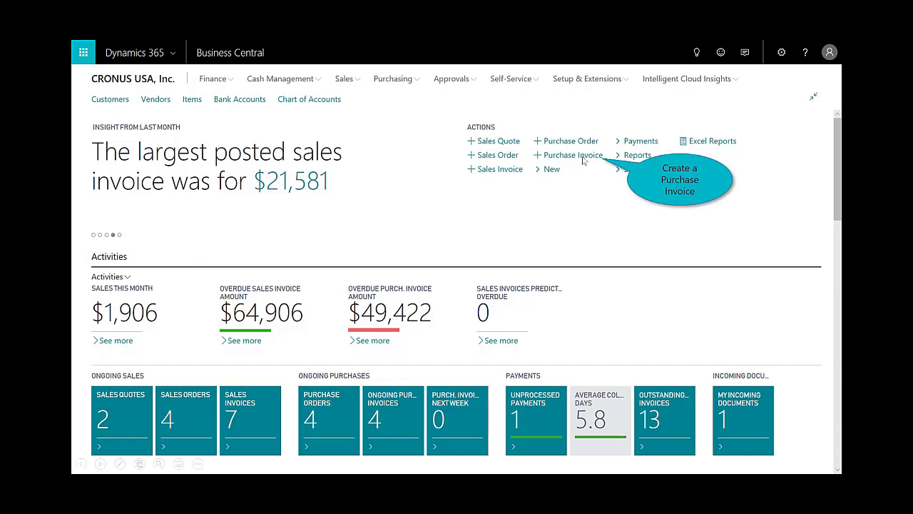
Start a new purchase invoice with Fabrikam, Inc. as the vendor
{"action": "left_click", "coordinate": [582, 156]}
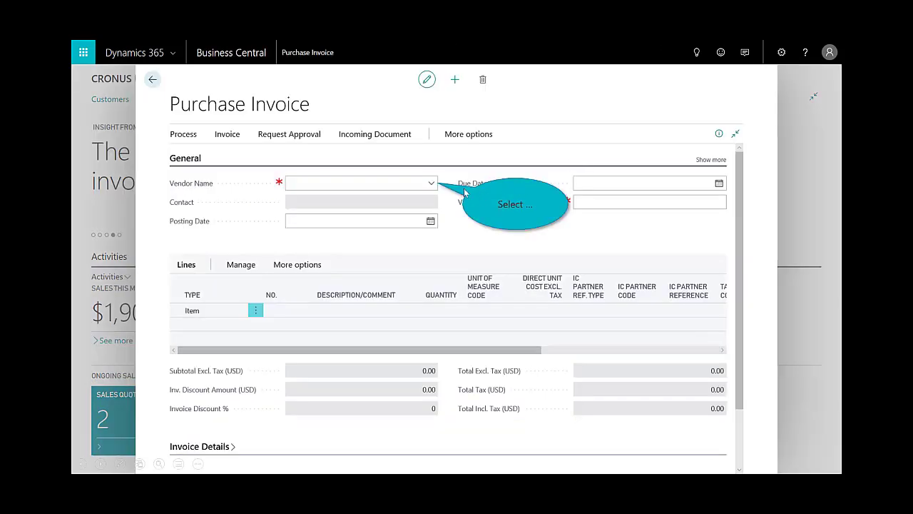
{"action": "left_click", "coordinate": [433, 184]}
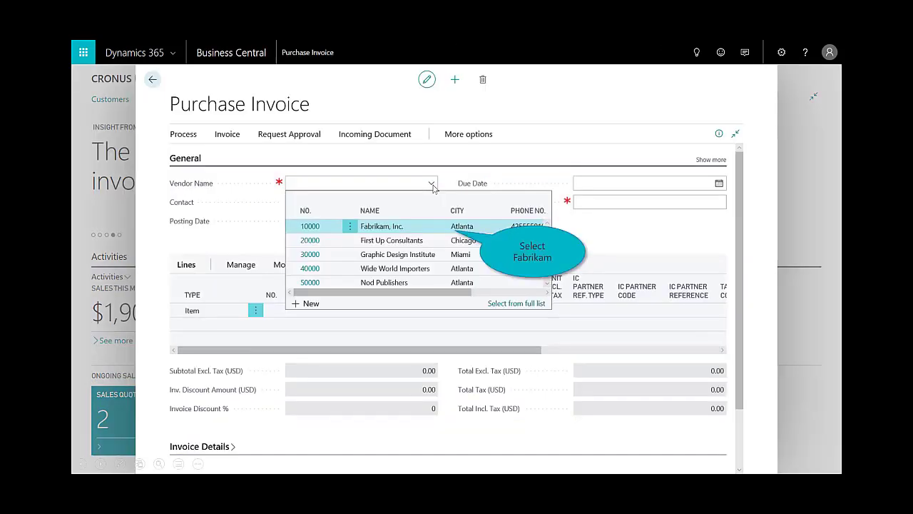
{"action": "left_click", "coordinate": [418, 227]}
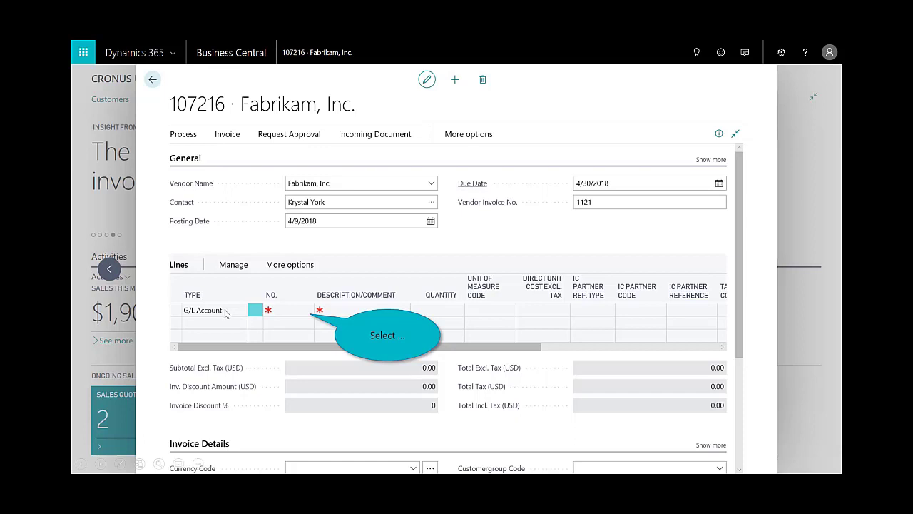
Add a Rent Expense (60100) line with quantity 1 and direct unit cost 2,000.00
{"action": "left_click", "coordinate": [291, 311]}
{"action": "type", "text": "Re"}
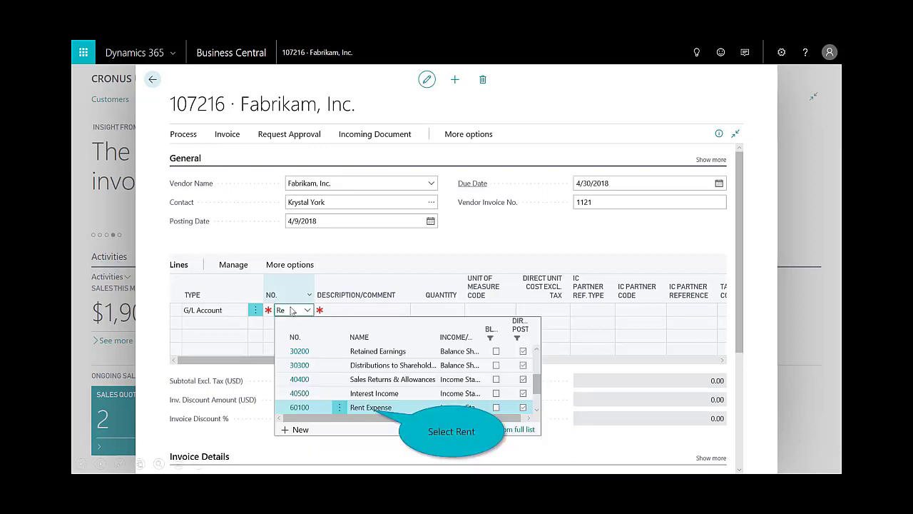
{"action": "left_click", "coordinate": [370, 407]}
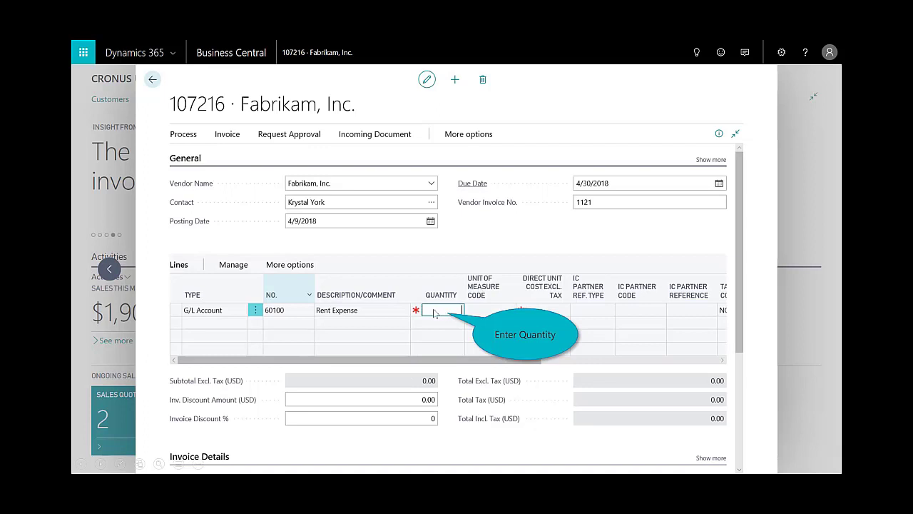
{"action": "type", "text": "1"}
{"action": "key", "text": "Tab"}
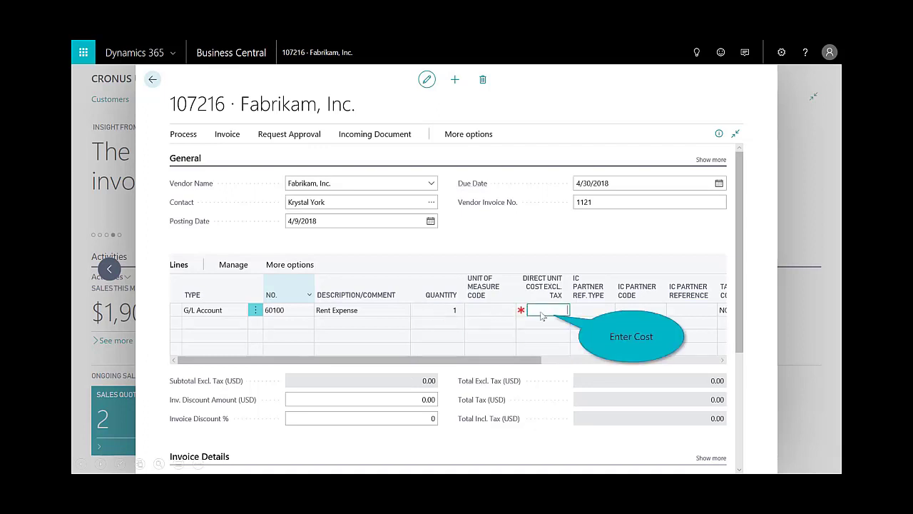
{"action": "type", "text": "2000"}
{"action": "key", "text": "Return"}
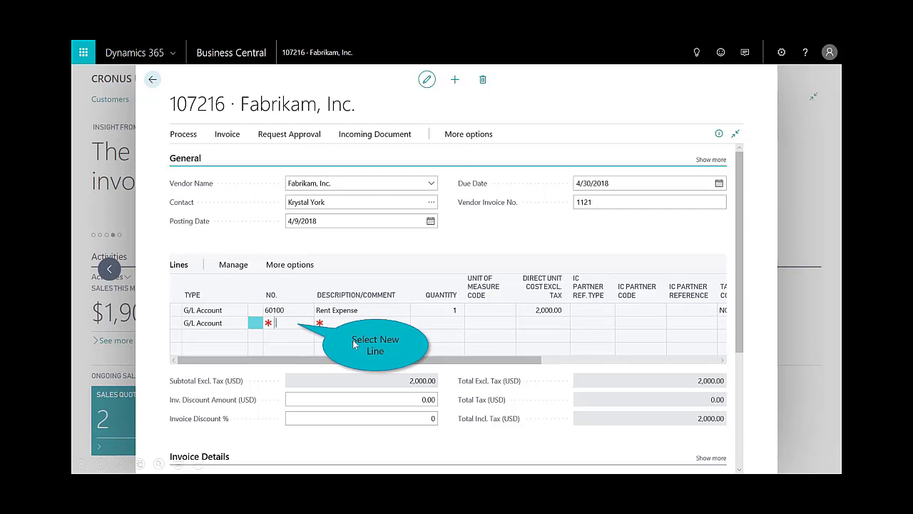
Add a second Rent Expense line costing 1,250.00
{"action": "type", "text": "Re"}
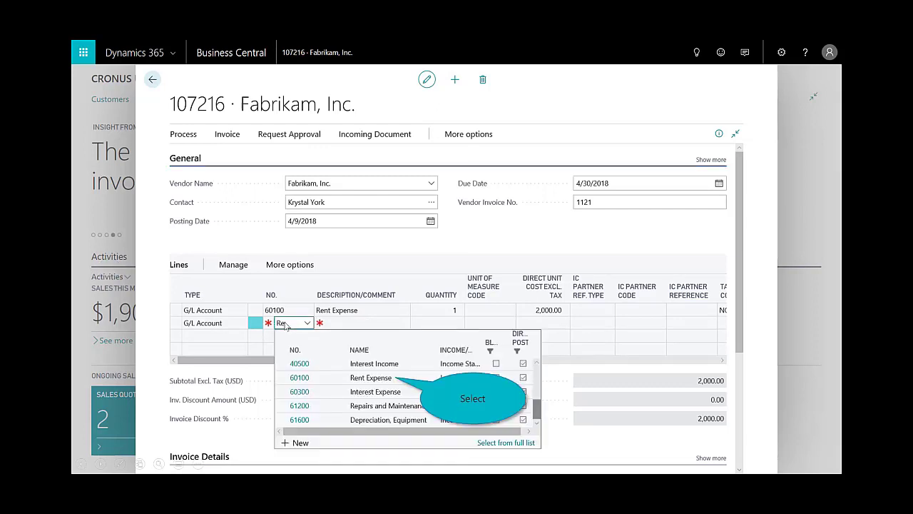
{"action": "left_click", "coordinate": [371, 377]}
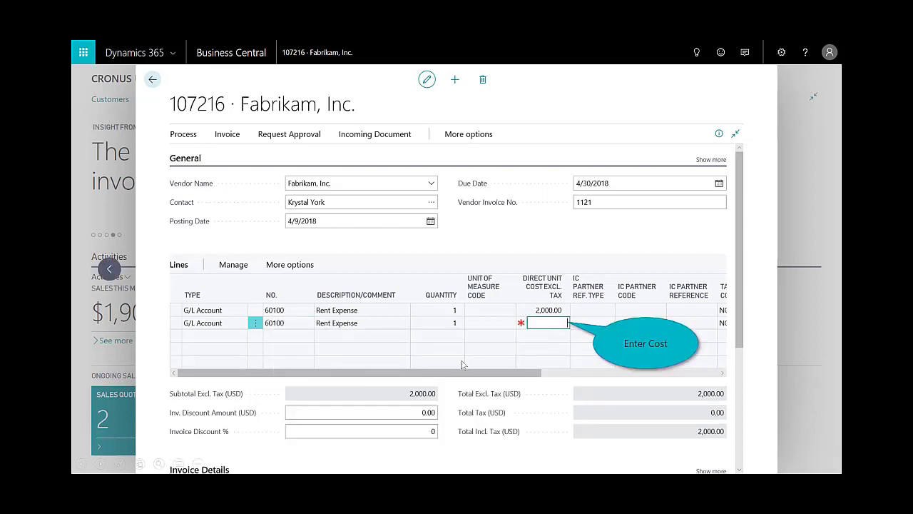
{"action": "type", "text": "1250"}
{"action": "key", "text": "Tab"}
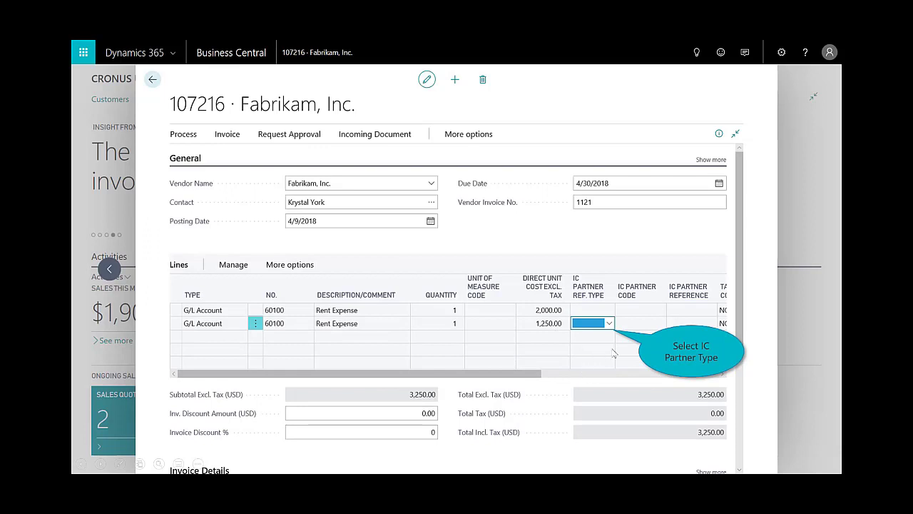
Set that line's IC Partner Ref. Type to G/L Account and IC Partner Code to COMPANY1
{"action": "left_click", "coordinate": [610, 323]}
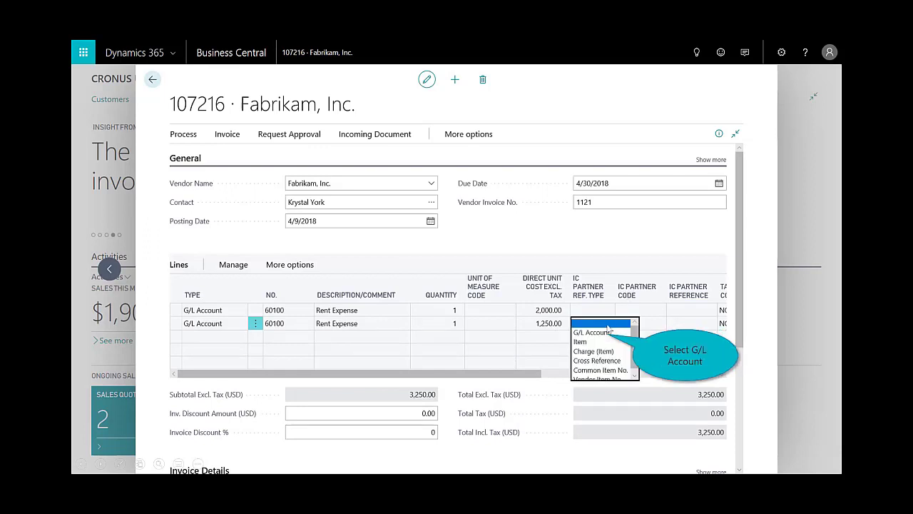
{"action": "left_click", "coordinate": [601, 333]}
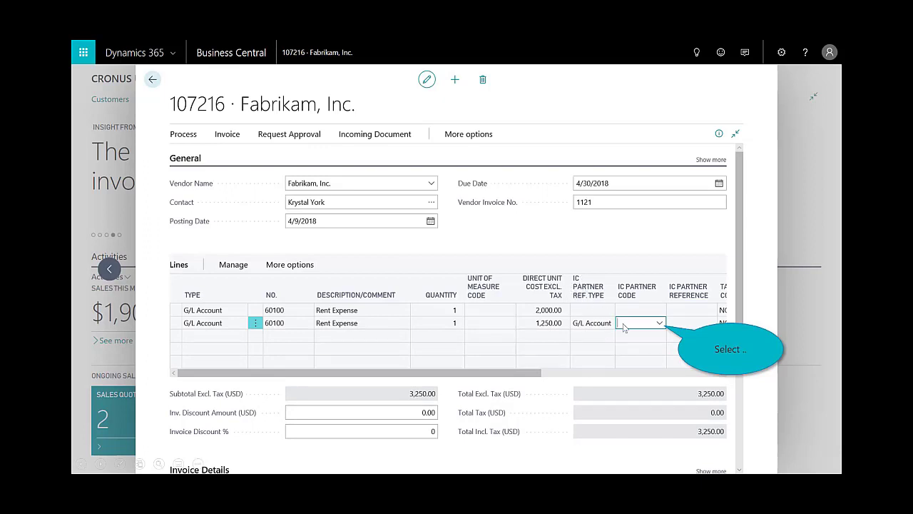
{"action": "left_click", "coordinate": [659, 325]}
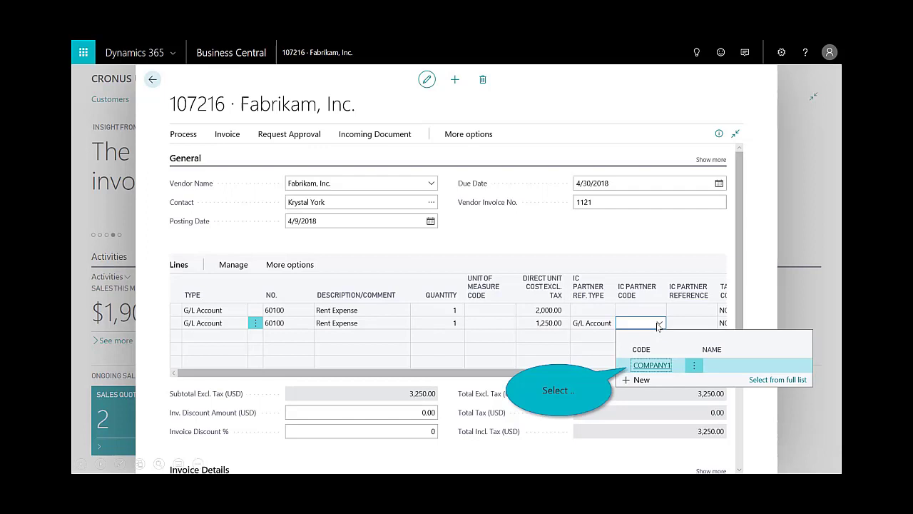
{"action": "left_click", "coordinate": [657, 365]}
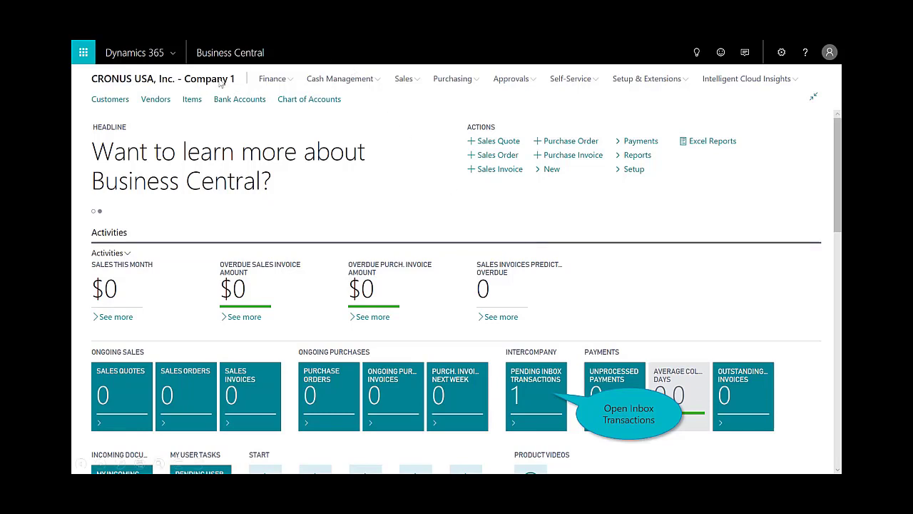
Review the pending inbox transaction's lines, accept transaction 2, and return to the Company 1 home page
{"action": "left_click", "coordinate": [535, 398]}
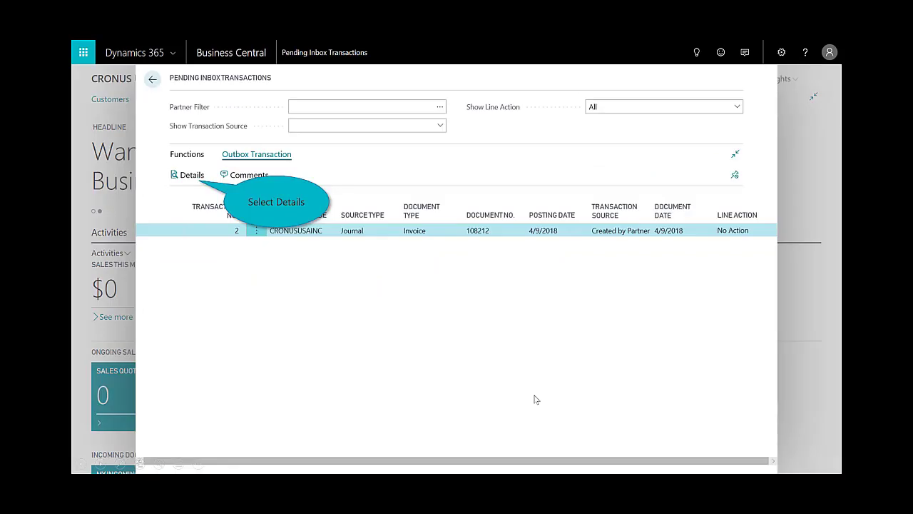
{"action": "left_click", "coordinate": [191, 177]}
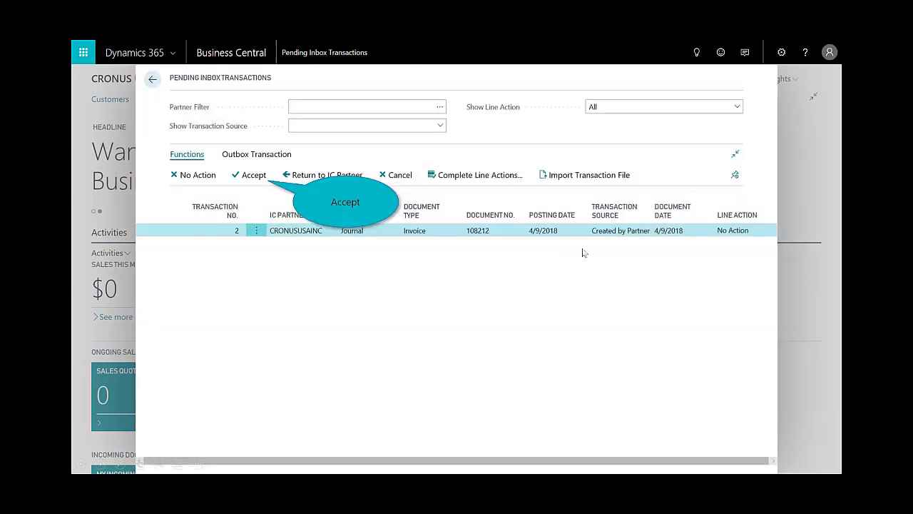
{"action": "left_click", "coordinate": [587, 250]}
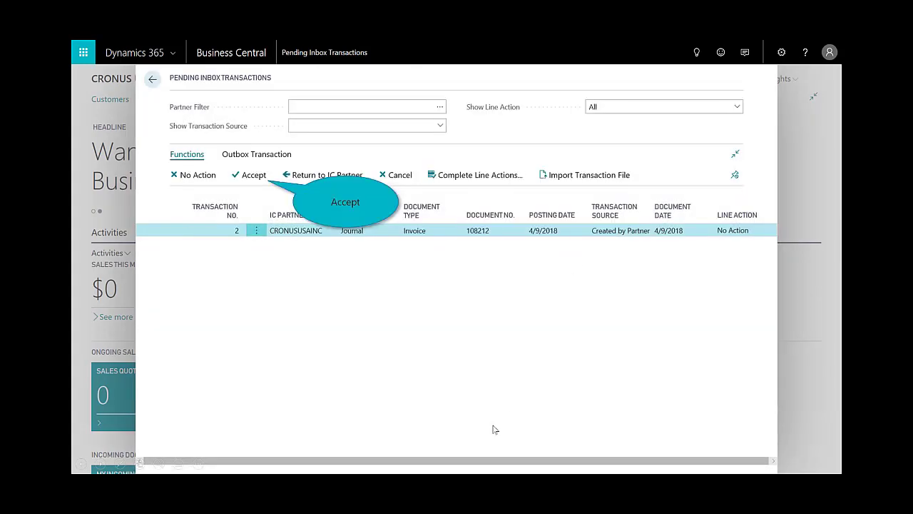
{"action": "left_click", "coordinate": [245, 178]}
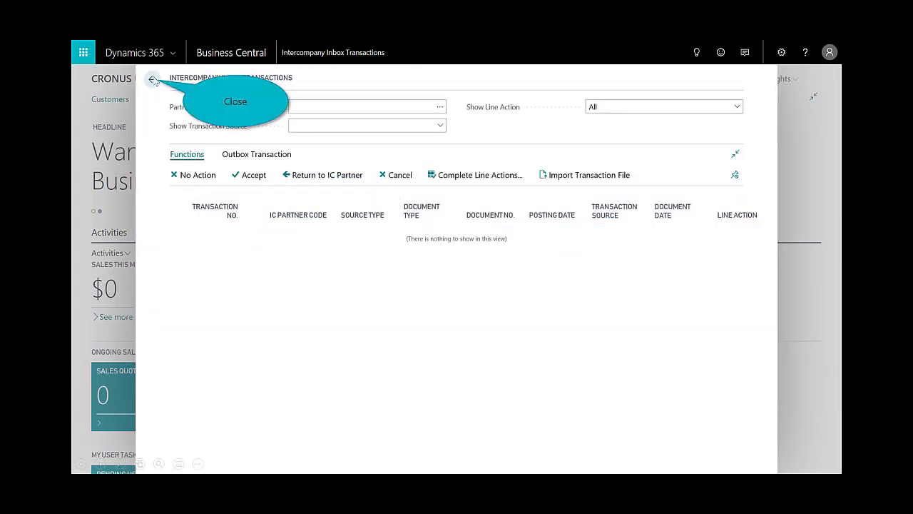
{"action": "left_click", "coordinate": [153, 80]}
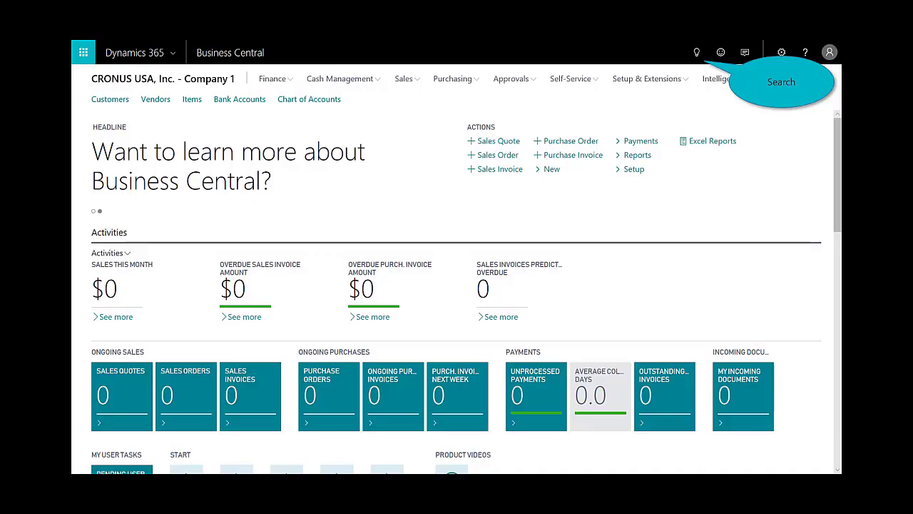
Open the Intercompany General Journal via Tell Me ('inter co jo') and post its two 1,250.00 lines
{"action": "left_click", "coordinate": [697, 54]}
{"action": "type", "text": "inter co jo"}
{"action": "left_click", "coordinate": [372, 150]}
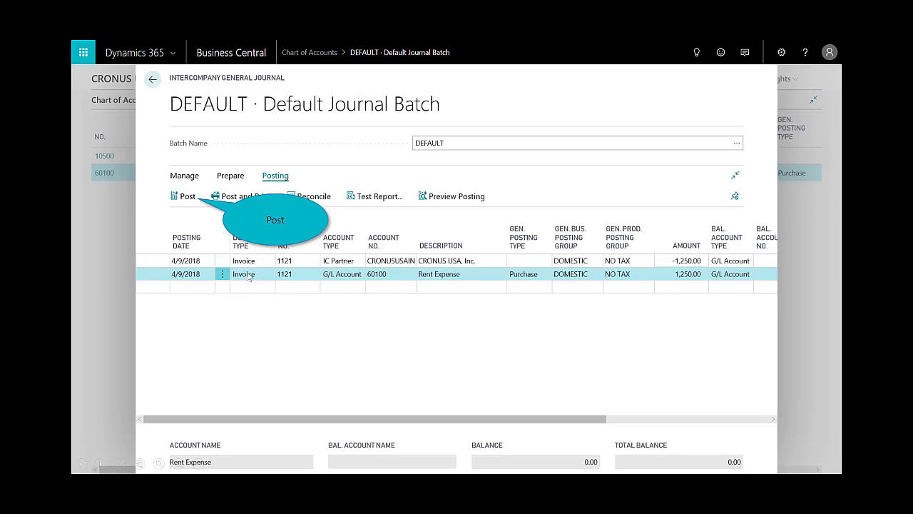
{"action": "left_click", "coordinate": [188, 200]}
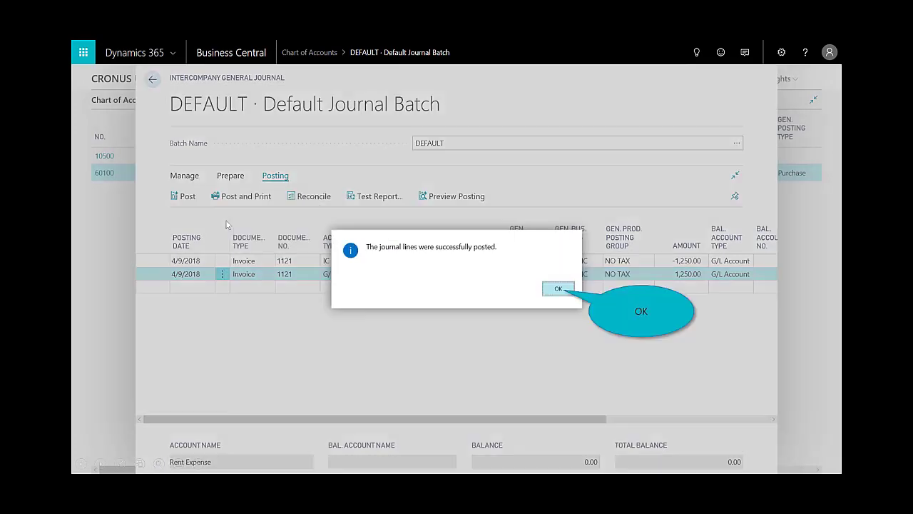
{"action": "left_click", "coordinate": [550, 287]}
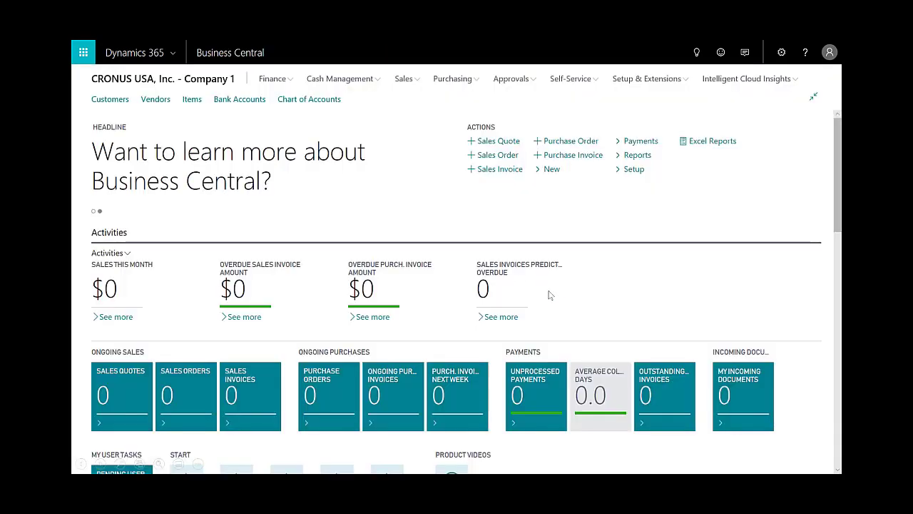
{"action": "left_click", "coordinate": [549, 295]}
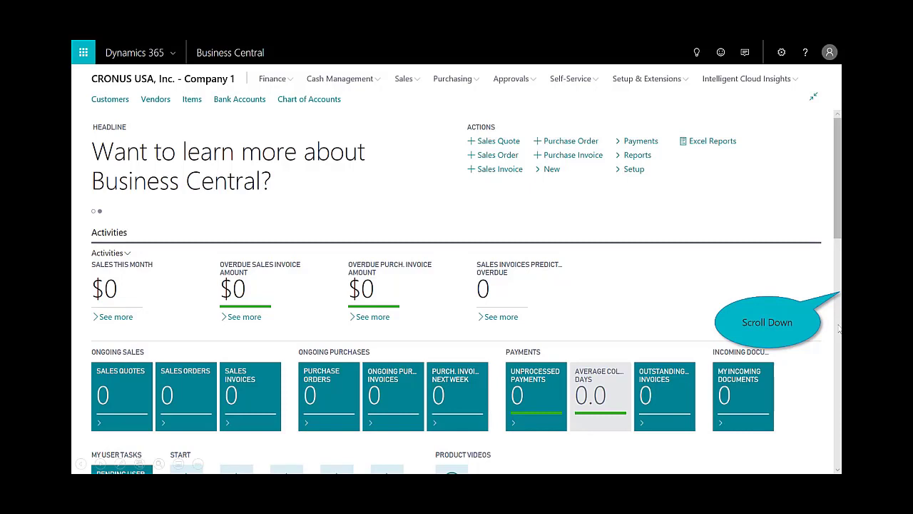
{"action": "left_click", "coordinate": [839, 327]}
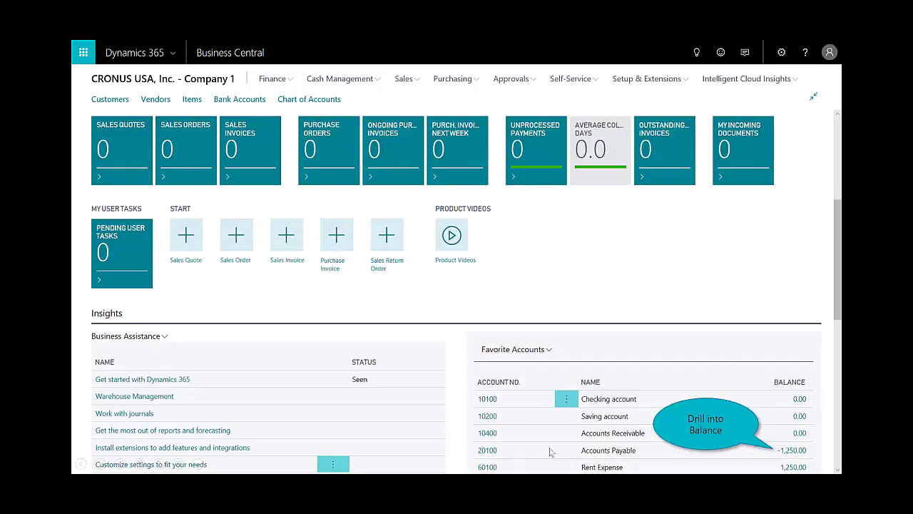
{"action": "left_click", "coordinate": [797, 450]}
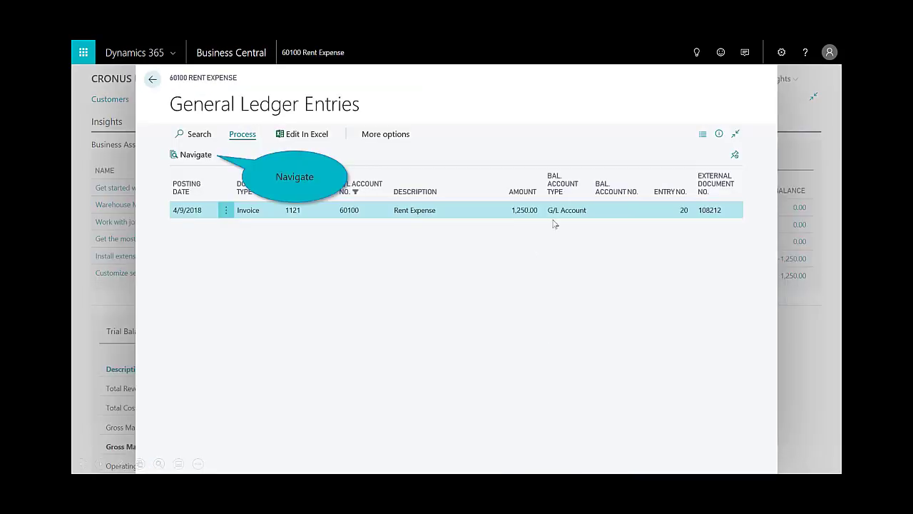
{"action": "left_click", "coordinate": [205, 157]}
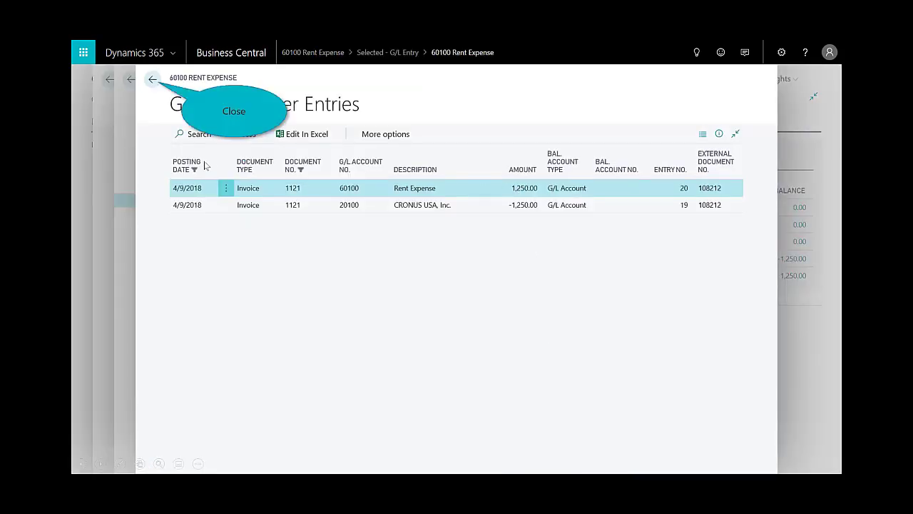
{"action": "left_click", "coordinate": [152, 79]}
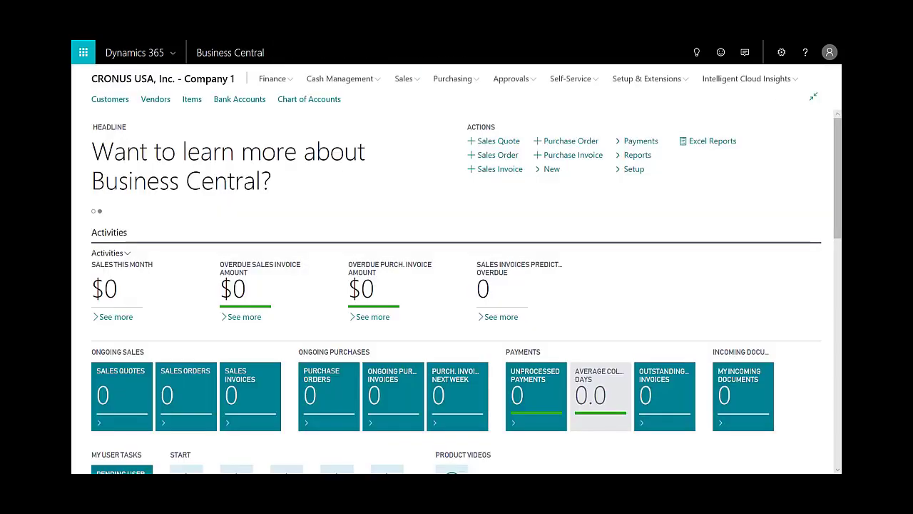